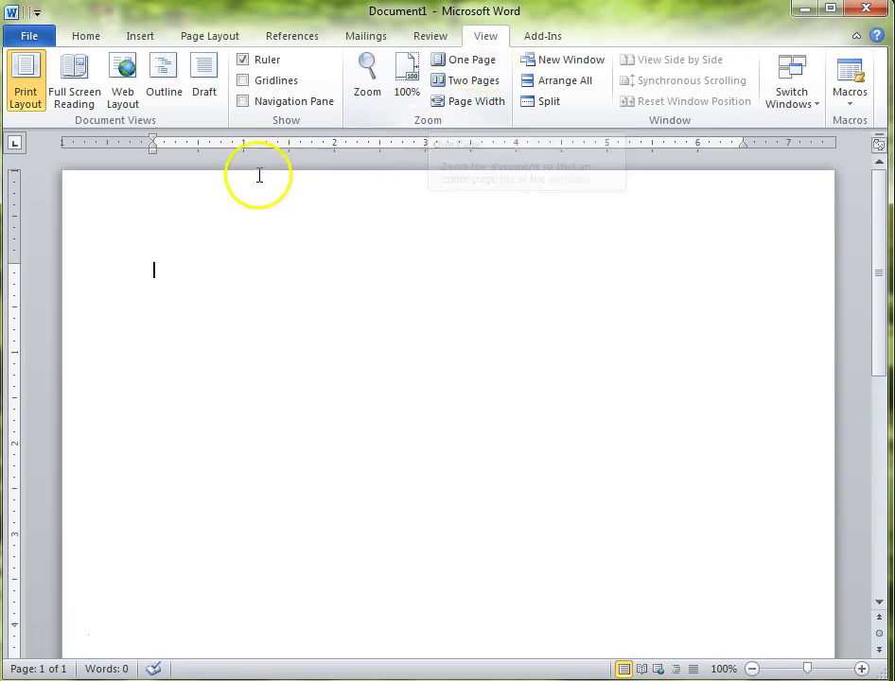
# - Toggle the ruler off and back on, and show the page gridlines before hiding them again
pyautogui.click(29, 78)
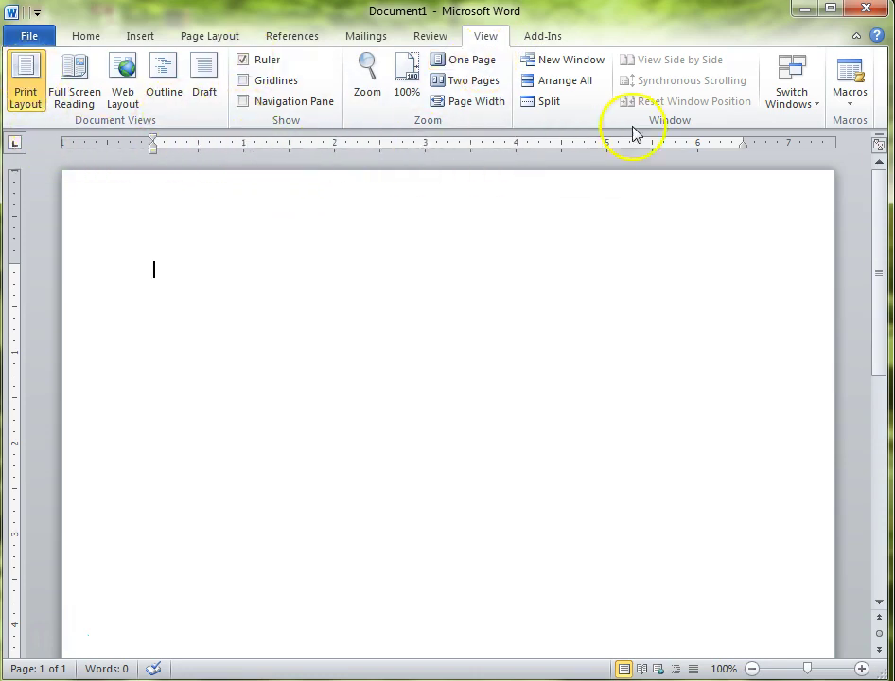
pyautogui.click(260, 60)
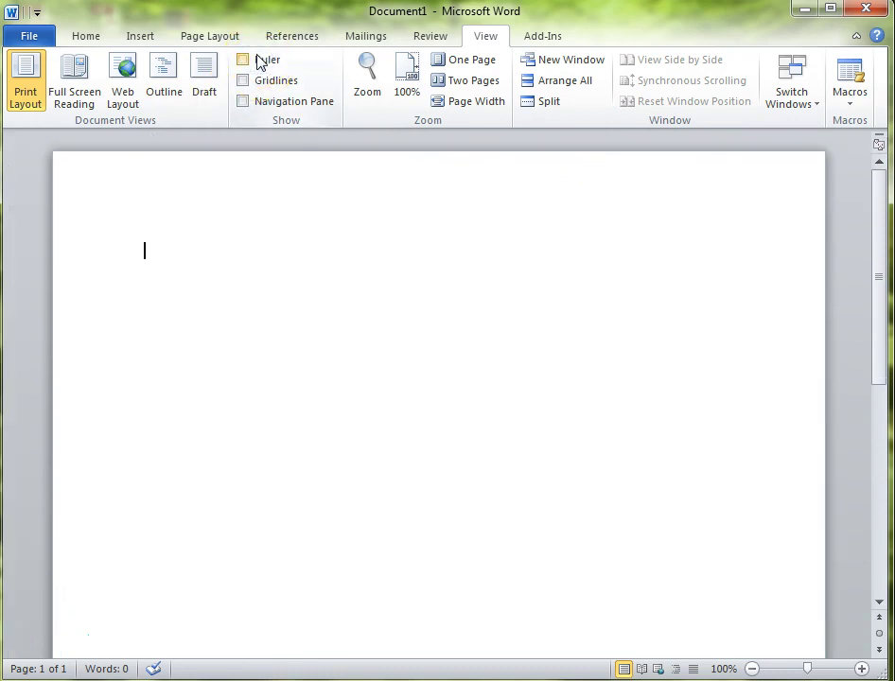
pyautogui.click(260, 60)
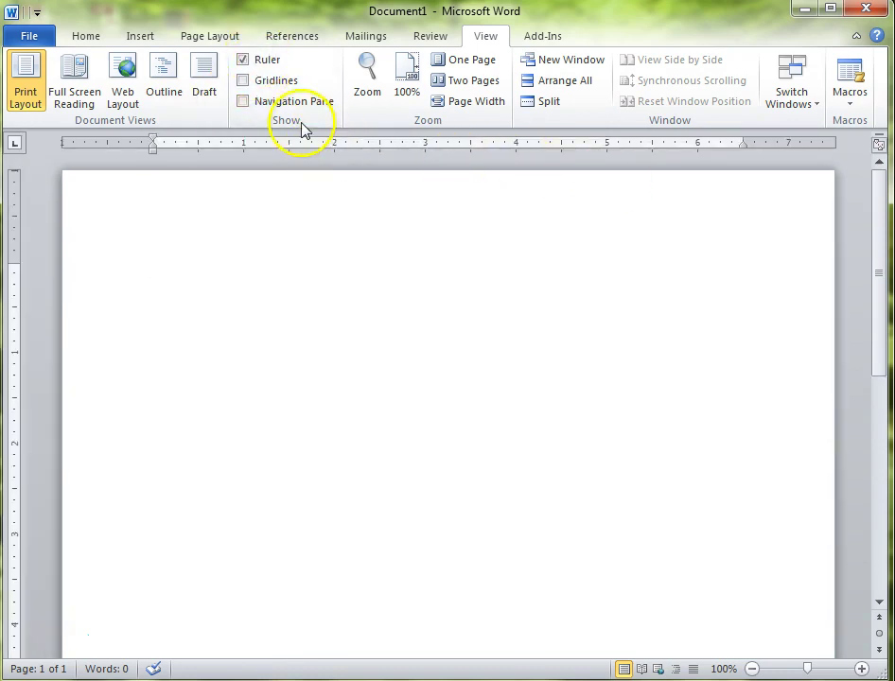
pyautogui.click(244, 82)
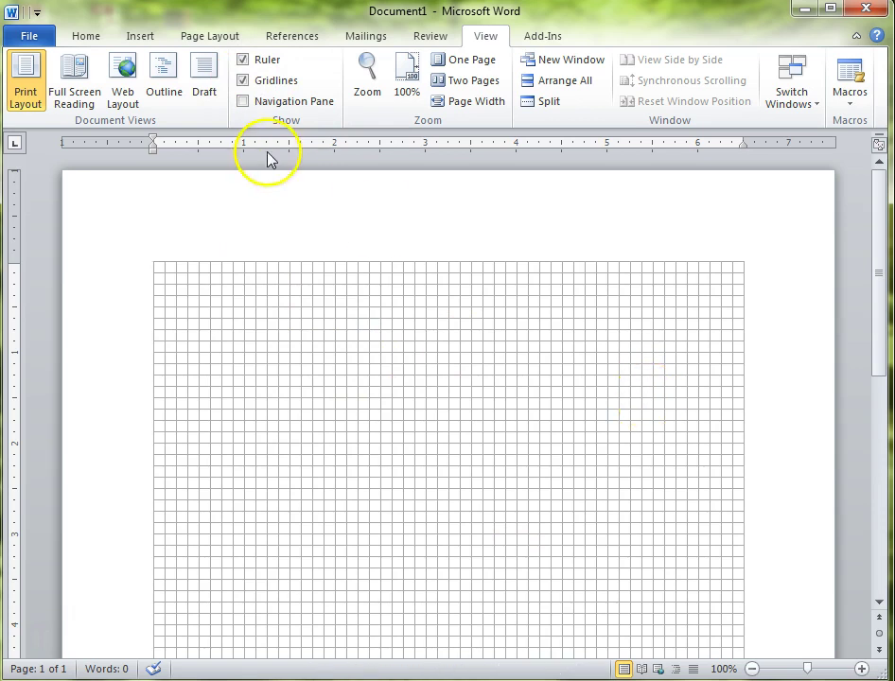
pyautogui.click(242, 83)
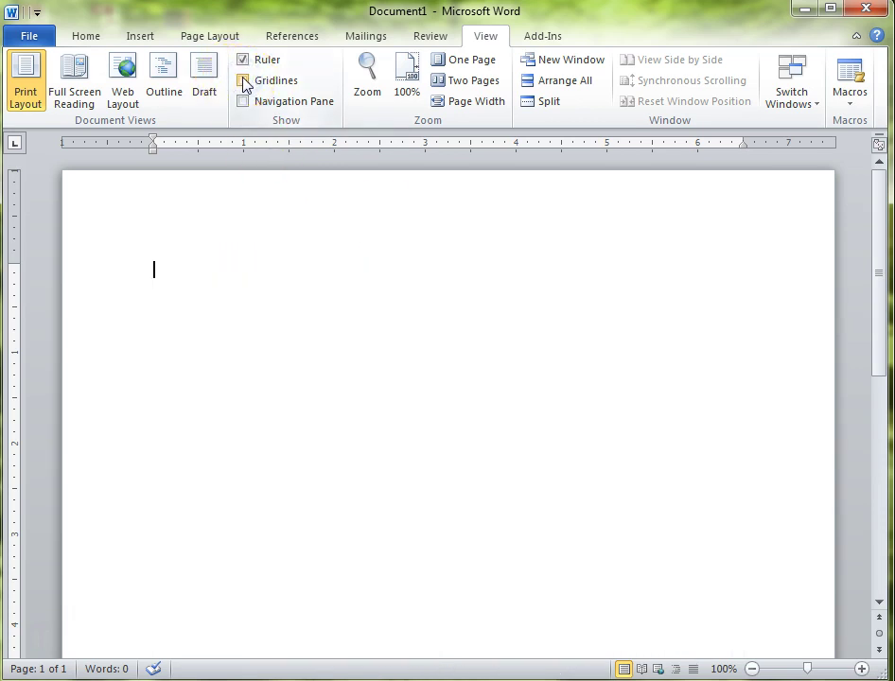
pyautogui.click(243, 62)
pyautogui.click(243, 62)
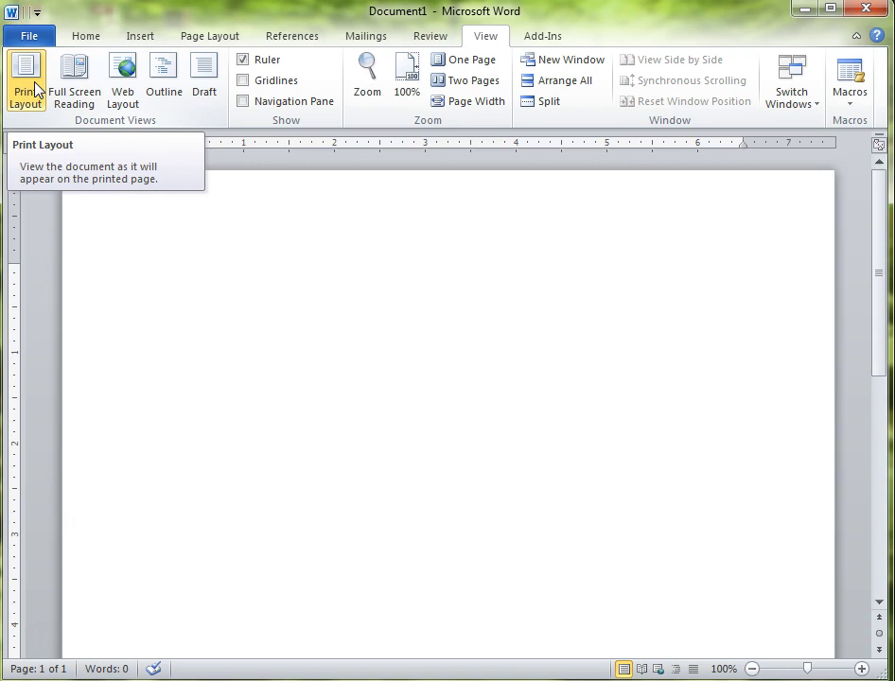
# - Switch the document to Draft view and return it to Print Layout view
pyautogui.click(202, 74)
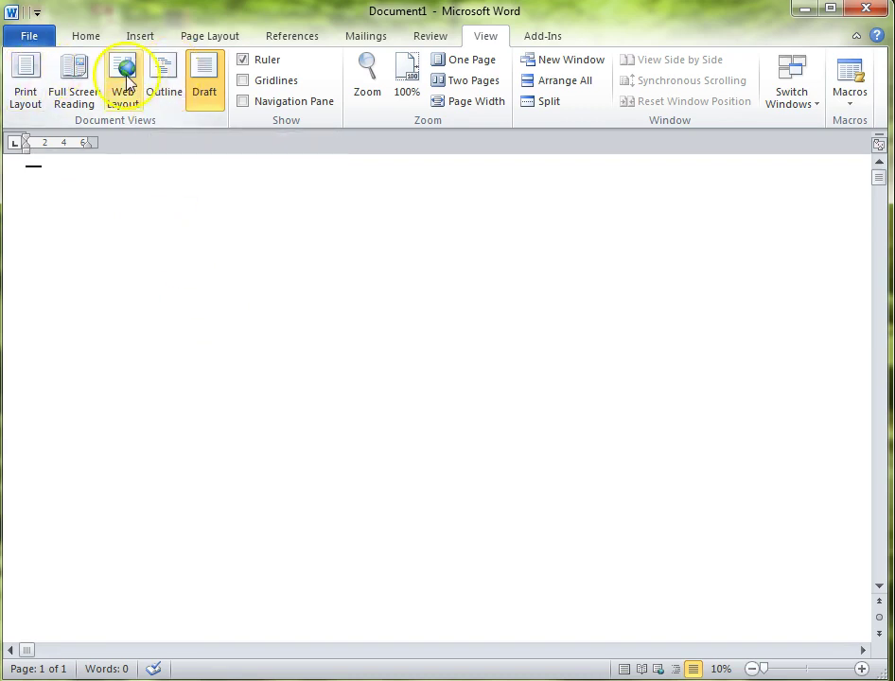
pyautogui.click(23, 74)
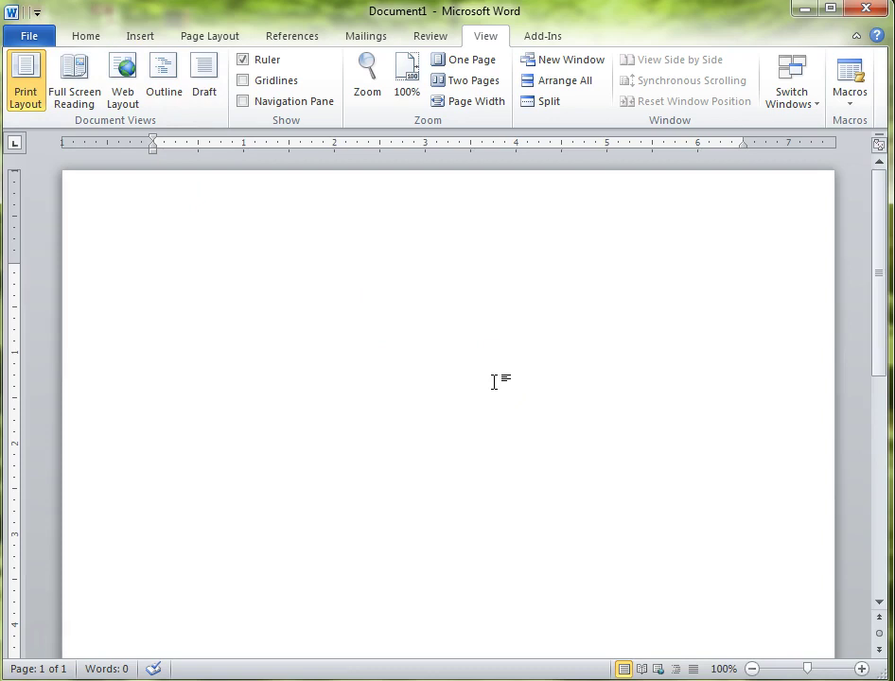
pyautogui.click(511, 364)
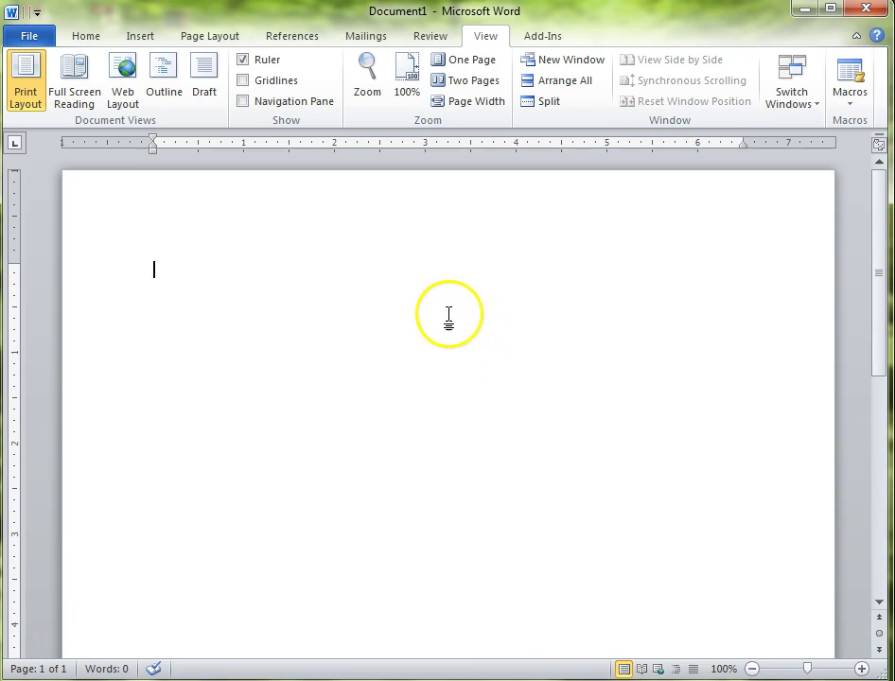
pyautogui.click(411, 82)
pyautogui.click(382, 10)
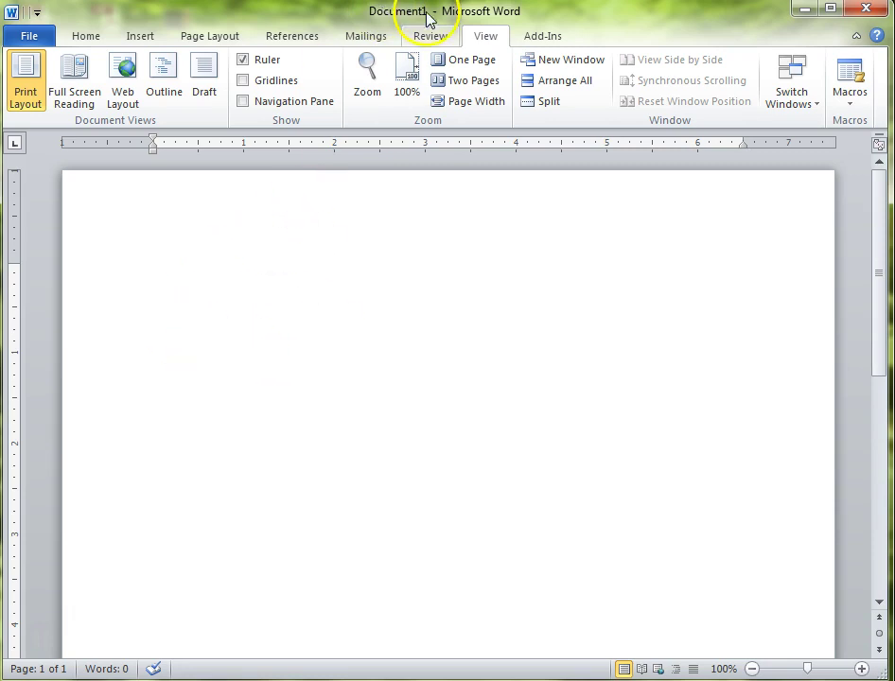
# - Zoom the document to 200% and on to 344%, keeping the first text line in view
pyautogui.click(370, 87)
pyautogui.click(293, 226)
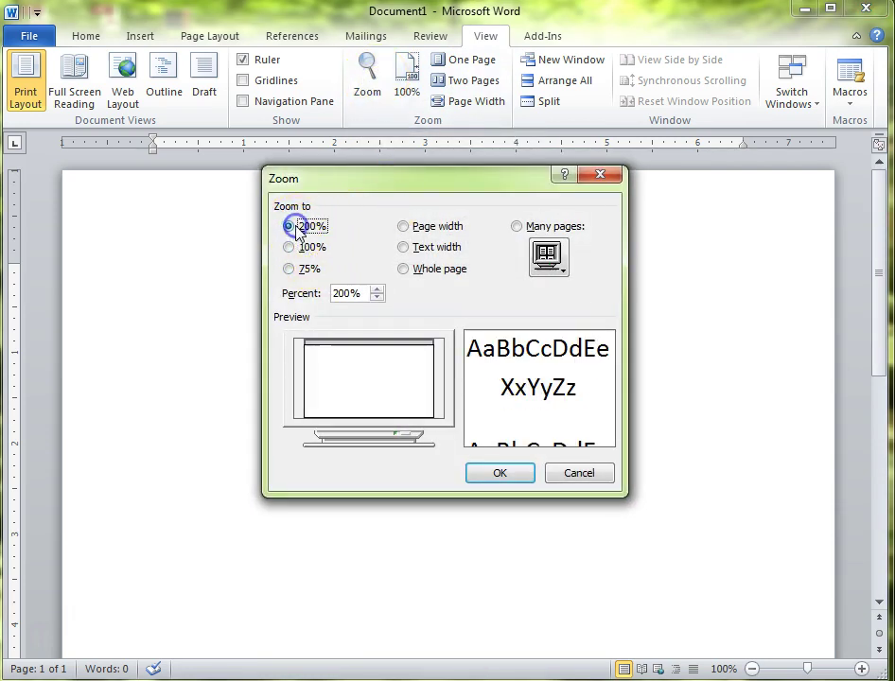
pyautogui.click(490, 471)
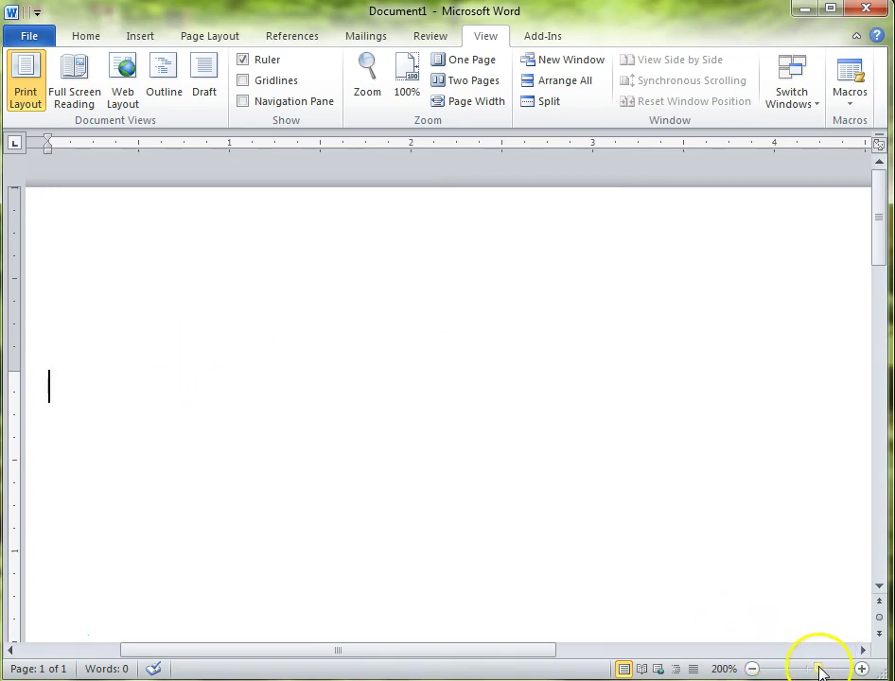
pyautogui.moveTo(820, 670)
pyautogui.mouseDown()
pyautogui.moveTo(836, 671)
pyautogui.moveTo(816, 669)
pyautogui.moveTo(828, 669)
pyautogui.mouseUp()
pyautogui.moveTo(293, 650)
pyautogui.mouseDown()
pyautogui.moveTo(233, 651)
pyautogui.moveTo(289, 651)
pyautogui.mouseUp()
pyautogui.moveTo(879, 203); pyautogui.dragTo(874, 248)
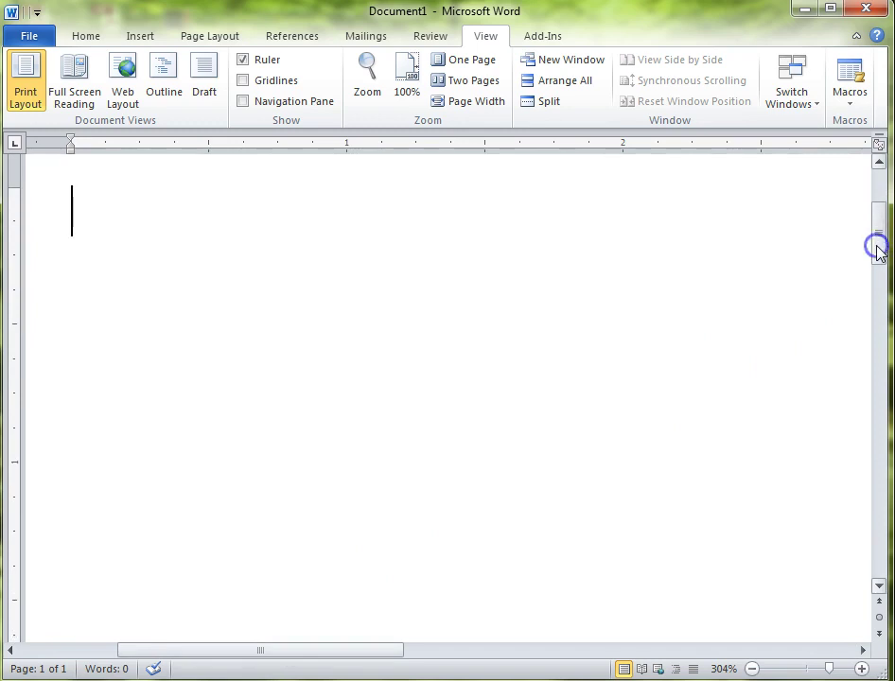
pyautogui.moveTo(827, 670); pyautogui.dragTo(832, 668)
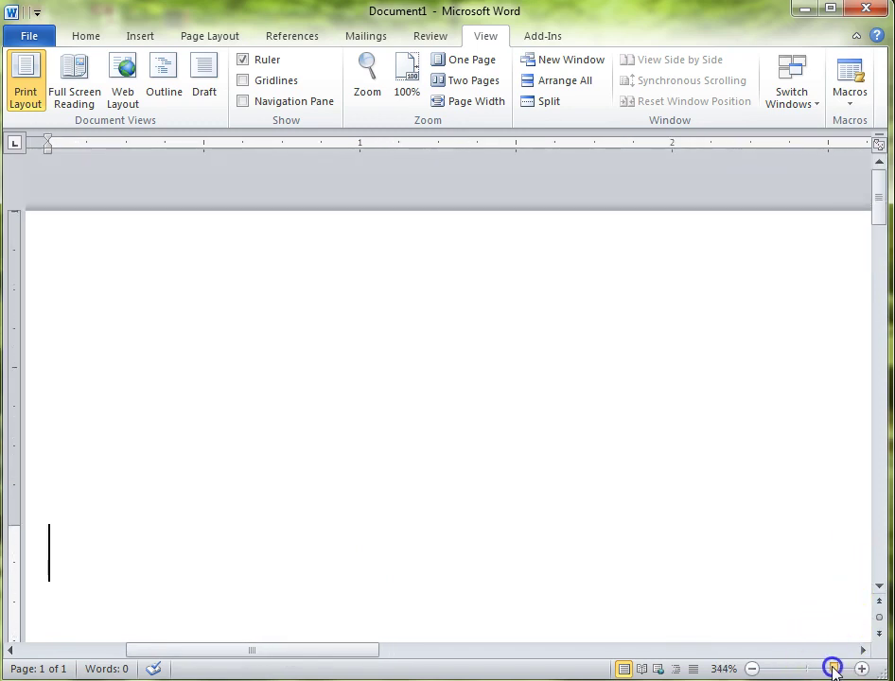
pyautogui.moveTo(882, 220)
pyautogui.mouseDown()
pyautogui.moveTo(875, 208)
pyautogui.moveTo(876, 243)
pyautogui.moveTo(878, 231)
pyautogui.mouseUp()
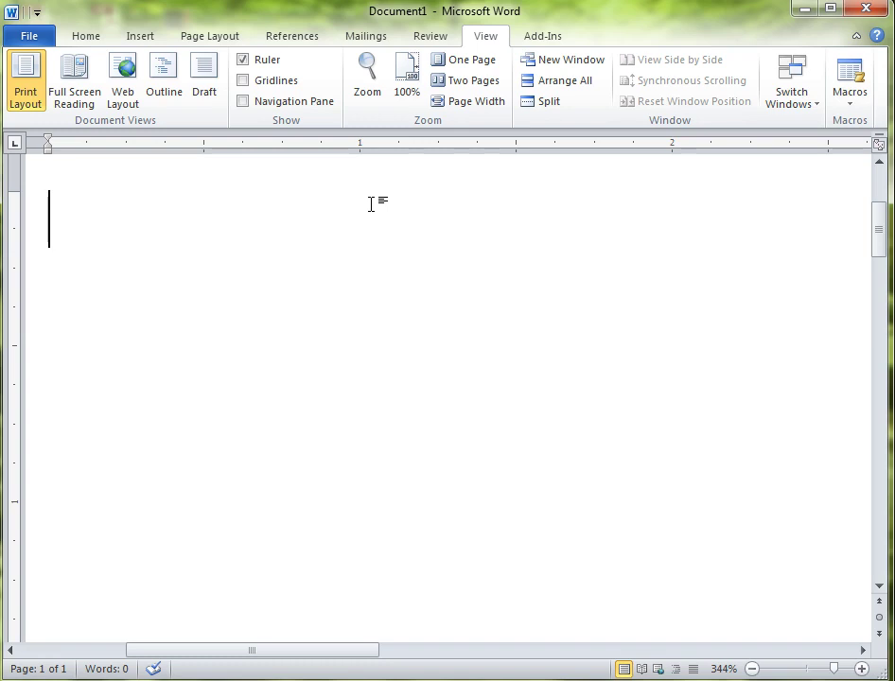
# - Write the sentence "I like to play basketbll." on the first line, with the last word deliberately misspelled
pyautogui.write('I')
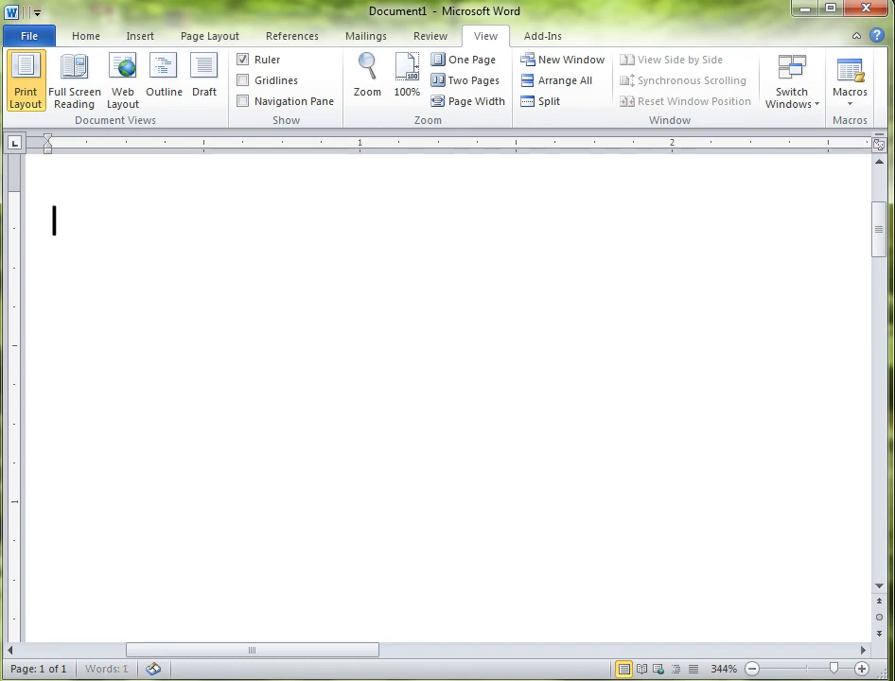
pyautogui.write(' like to play ')
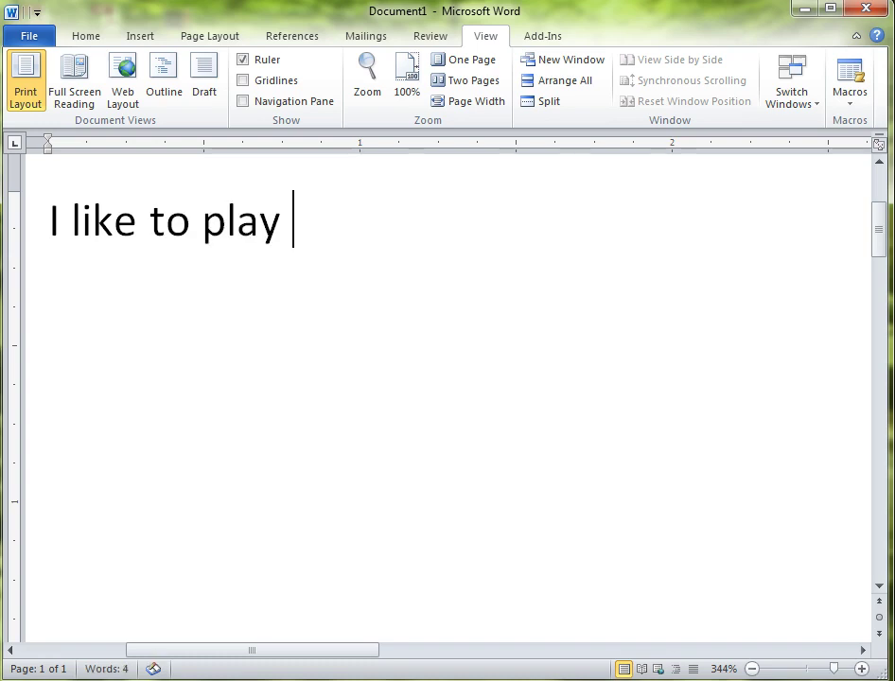
pyautogui.write('basketbll.')
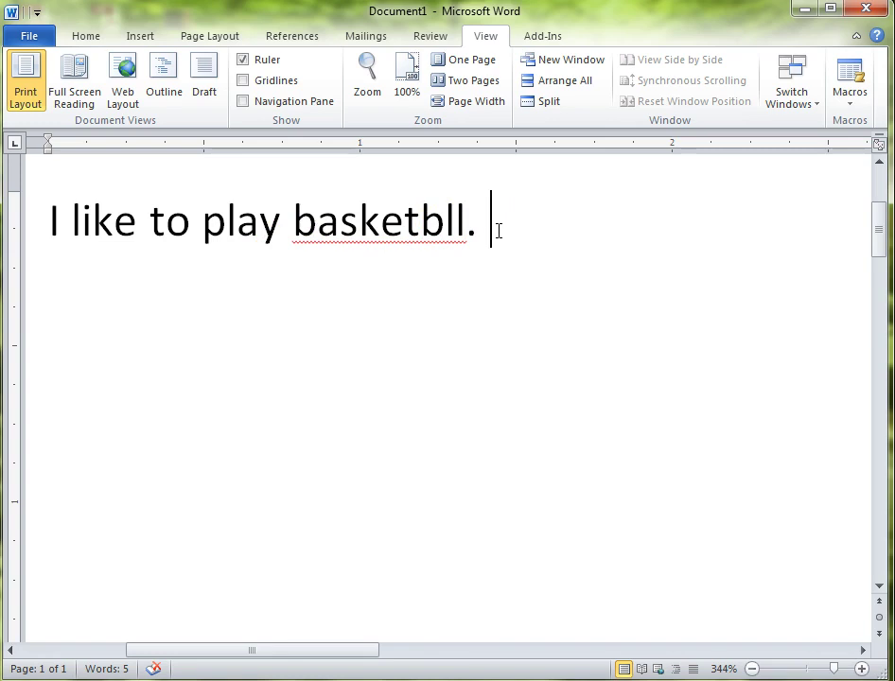
# - Insert the missing "a" into "basketbll" by hand, and delete it again to restore the misspelling
pyautogui.press('Left')
pyautogui.press('Left')
pyautogui.press('Left')
pyautogui.press('Left')
pyautogui.write('a')
pyautogui.press('Right')
pyautogui.press('Right')
pyautogui.press('Right')
pyautogui.press('Left')
pyautogui.press('Left')
pyautogui.press('Left')
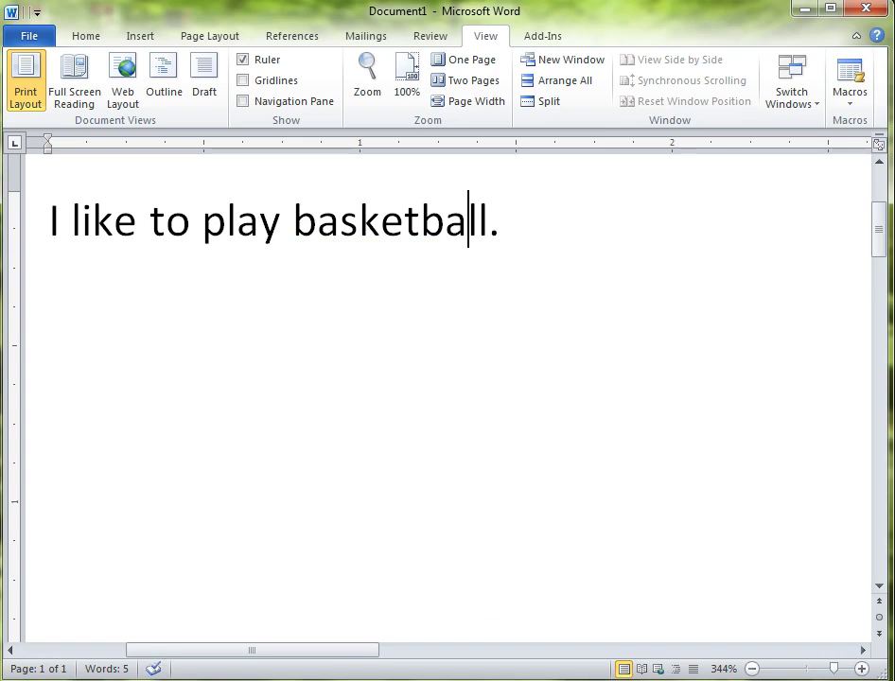
pyautogui.press('BackSpace')
pyautogui.press('Right')
pyautogui.press('Right')
pyautogui.press('Right')
pyautogui.press('Right')
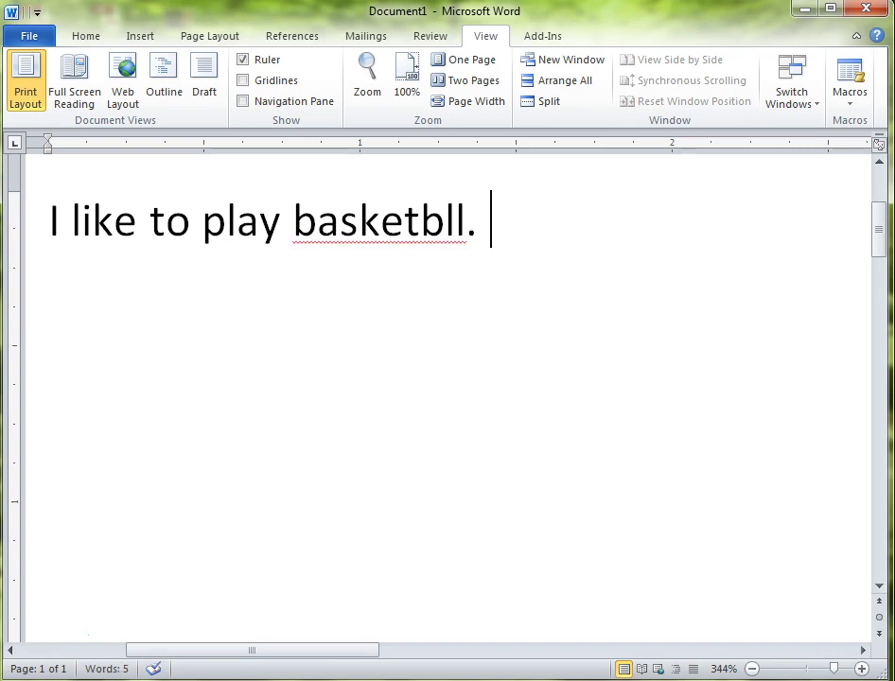
# - Correct the misspelled word "basketbll" with the suggested spelling "basketball"
pyautogui.rightClick(407, 229)
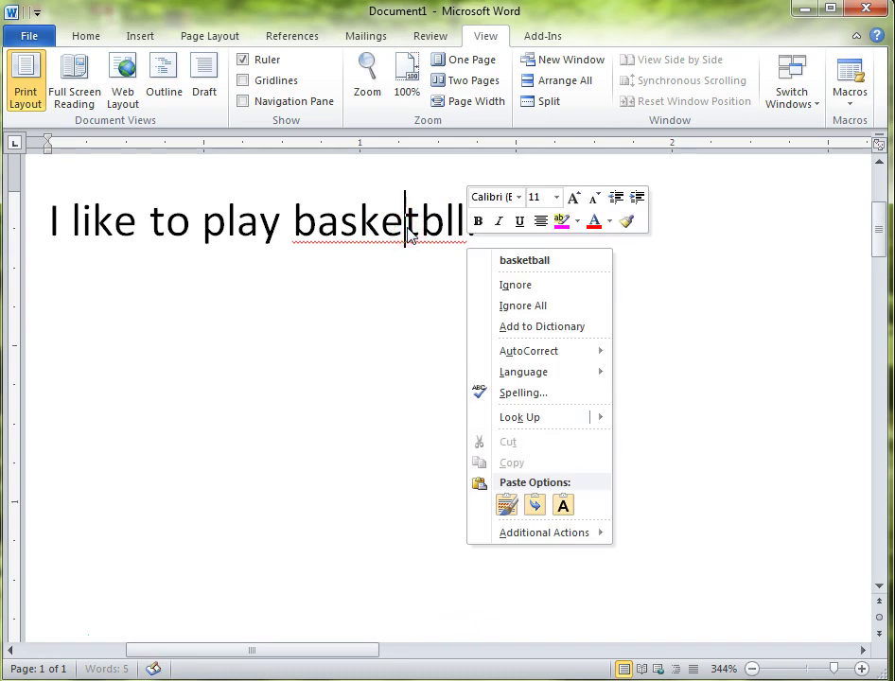
pyautogui.click(547, 265)
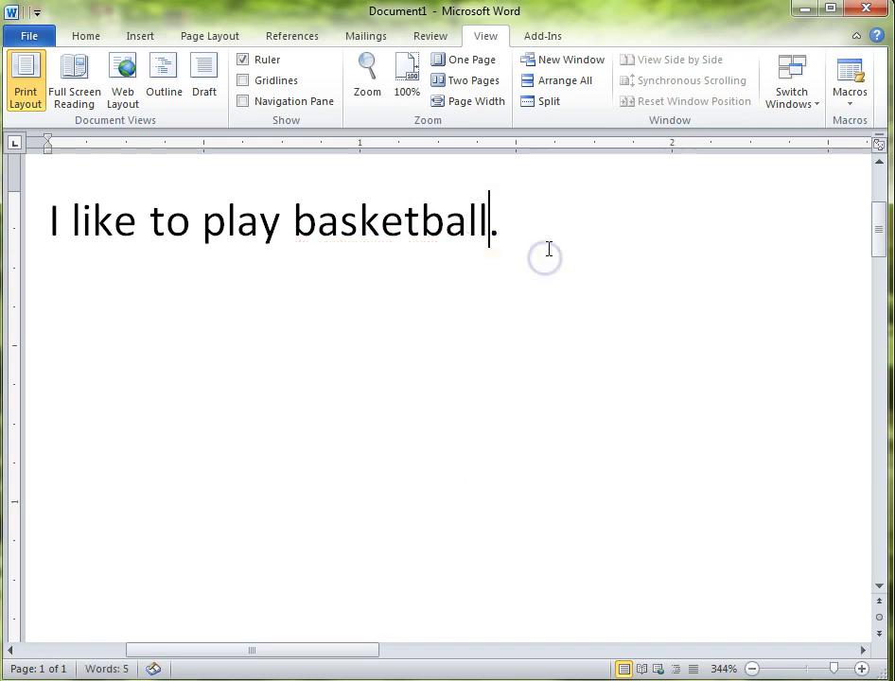
# - Enter "teh" after the basketball sentence to try automatic correction, and delete the added word and spaces
pyautogui.click(545, 227)
pyautogui.write('teh')
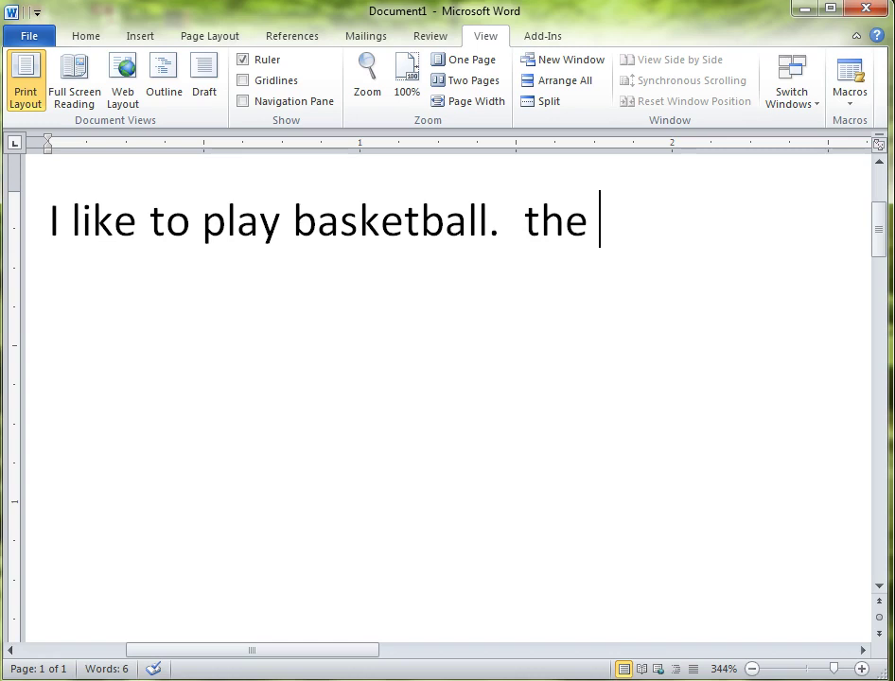
pyautogui.press('BackSpace')
pyautogui.press('BackSpace')
pyautogui.press('BackSpace')
pyautogui.press('BackSpace')
pyautogui.press('BackSpace')
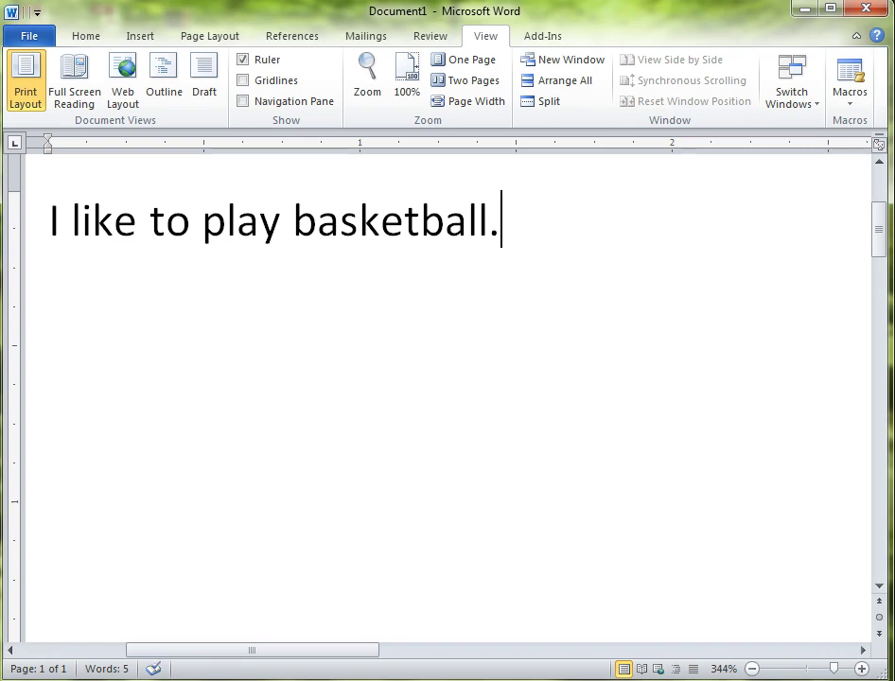
# - Leave an empty paragraph below the first sentence and write "I like to went to the store. I"
pyautogui.press('Return')
pyautogui.press('Return')
pyautogui.write('I like')
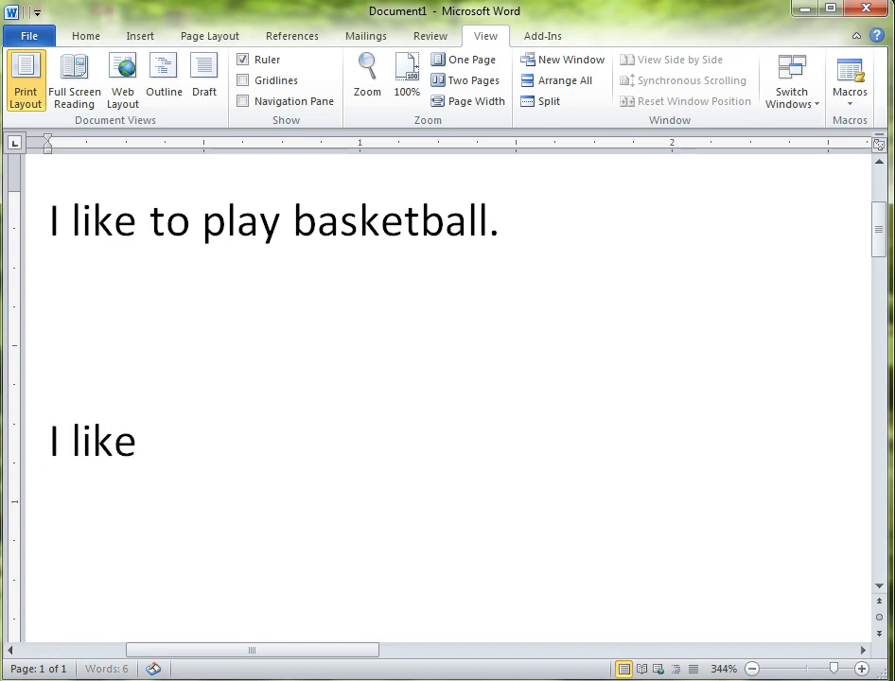
pyautogui.write(' to went to')
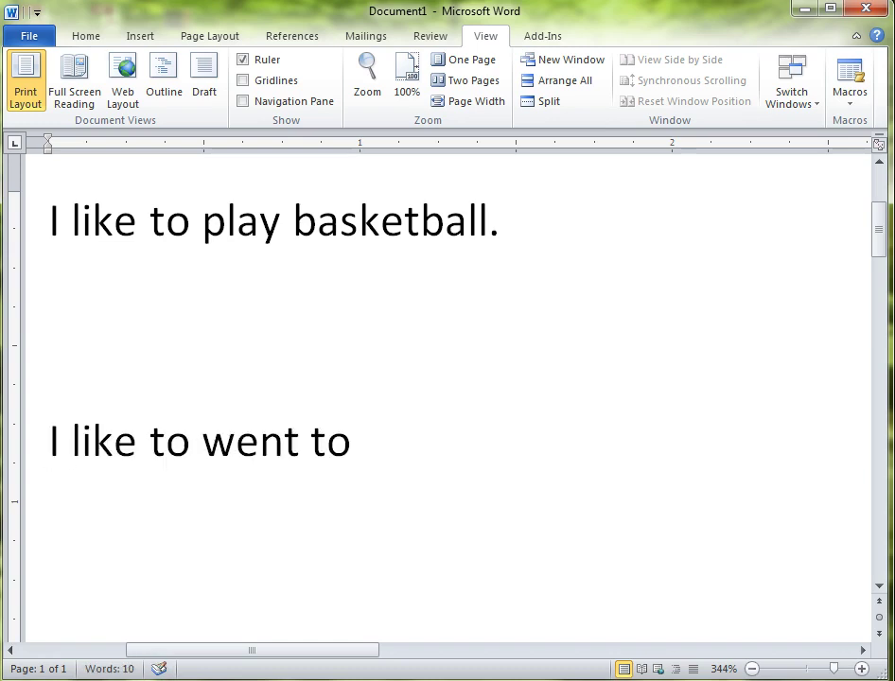
pyautogui.write(' the store')
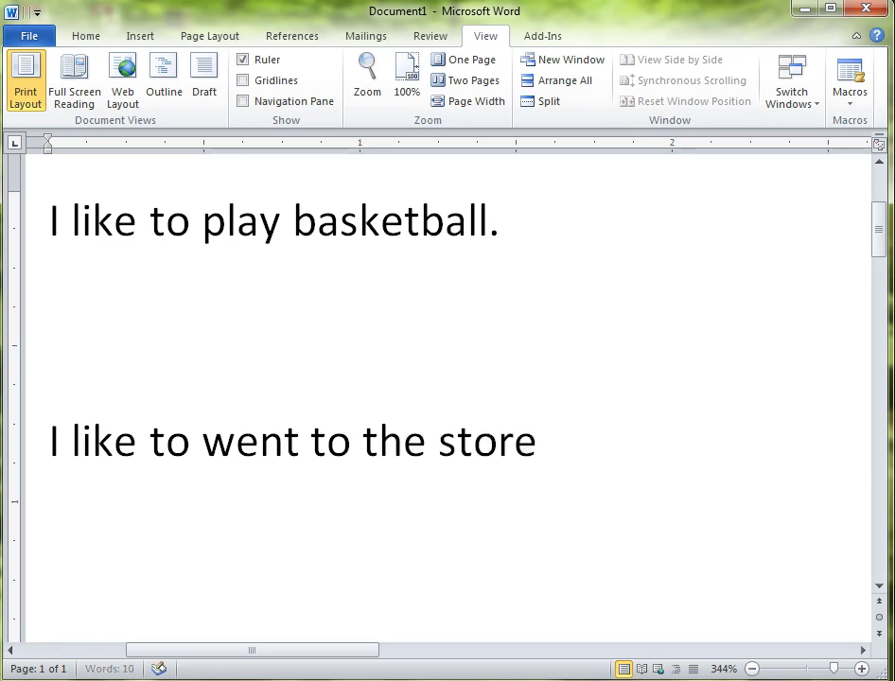
pyautogui.write('. I')
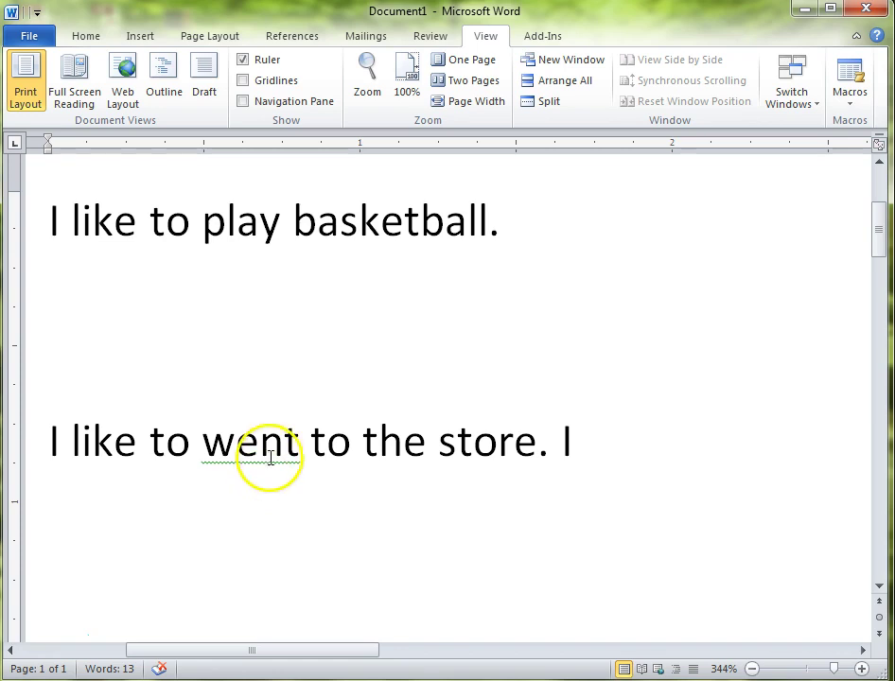
# - Replace "went" in the second sentence with the suggested grammar correction "go", and place the cursor at the line's end
pyautogui.rightClick(269, 449)
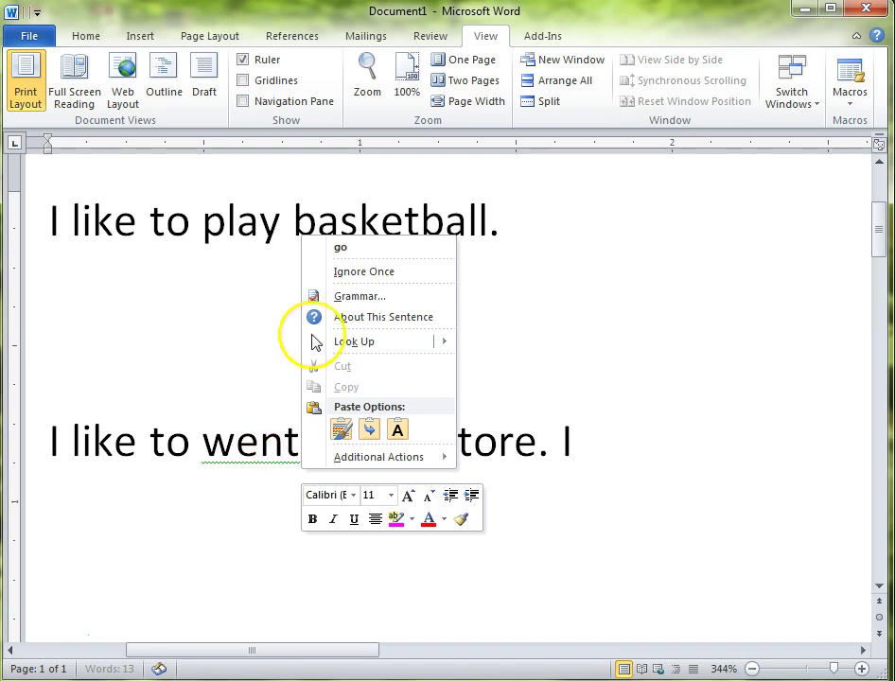
pyautogui.click(342, 249)
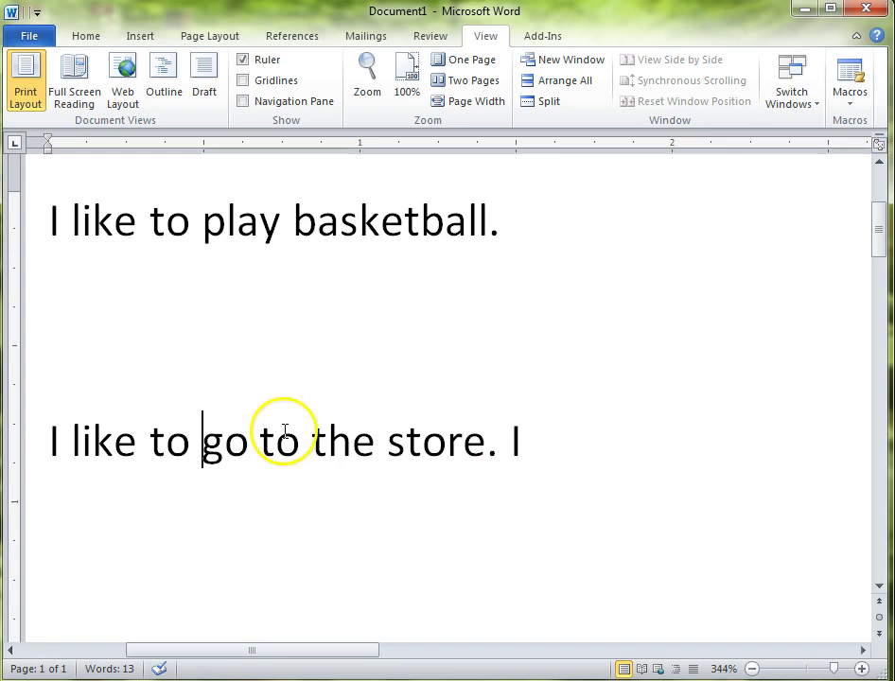
pyautogui.click(579, 442)
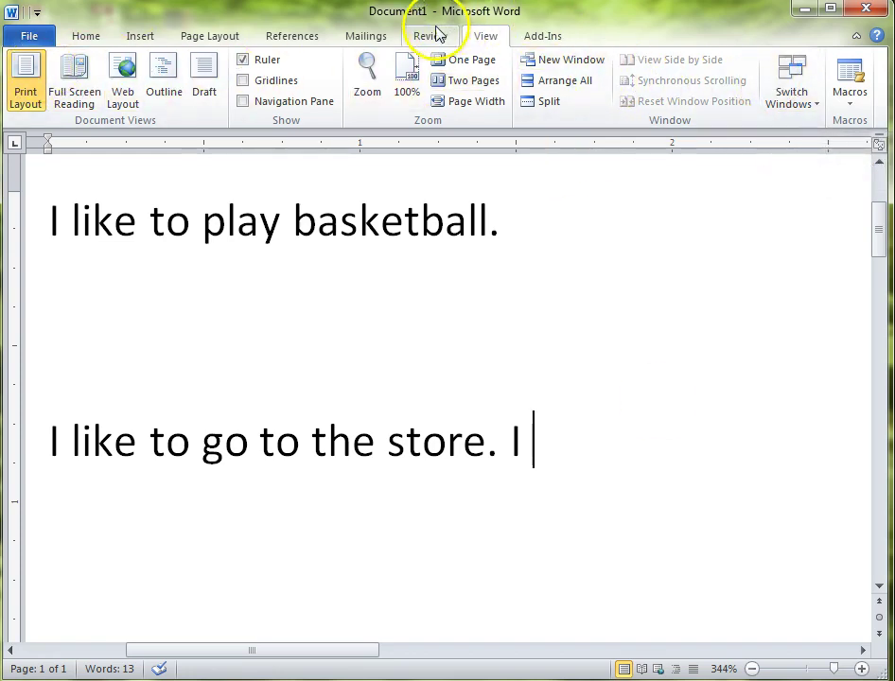
# - Display the font, paragraph and style formatting commands
pyautogui.click(85, 36)
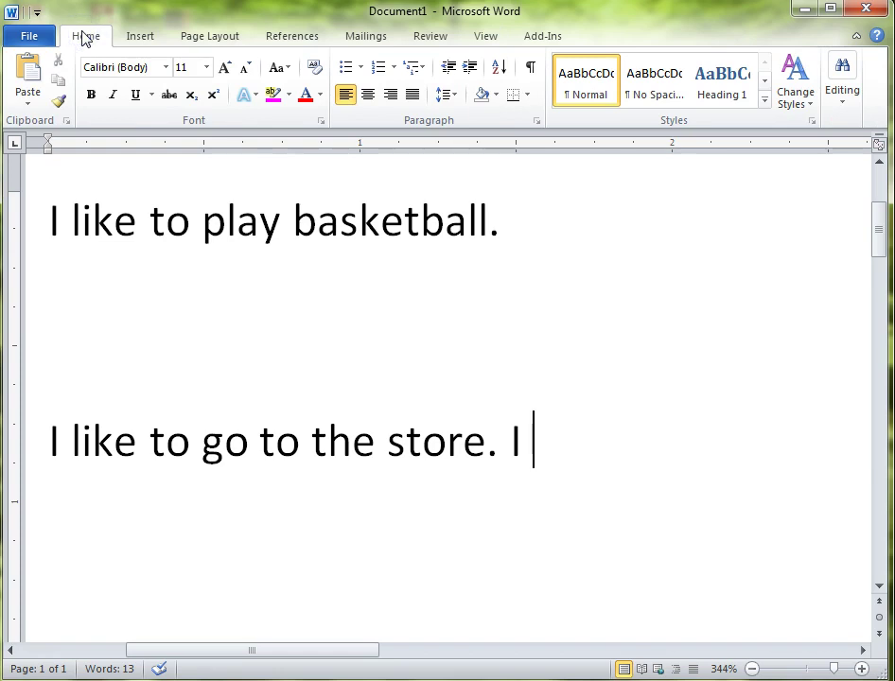
pyautogui.click(85, 38)
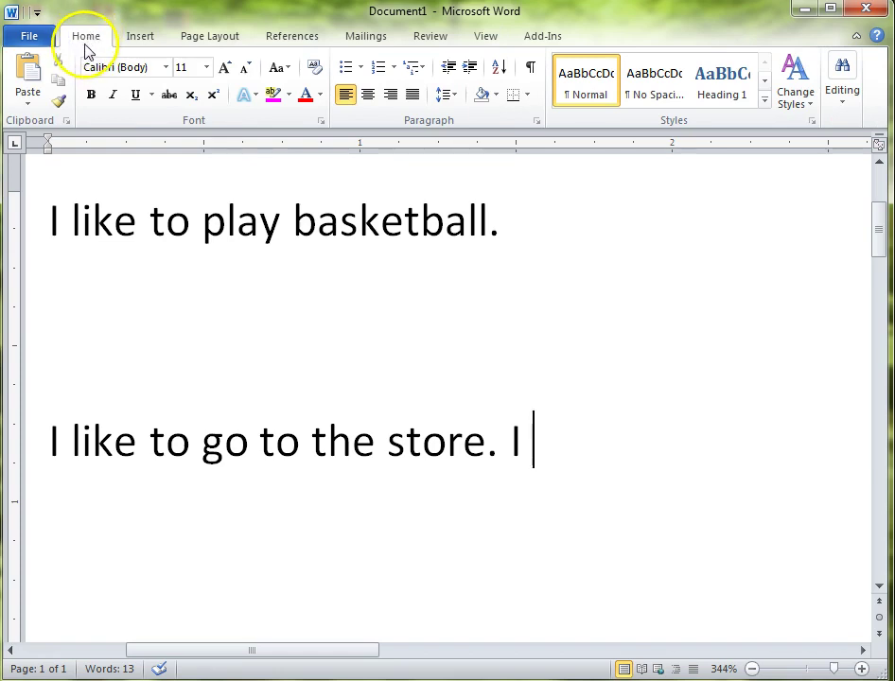